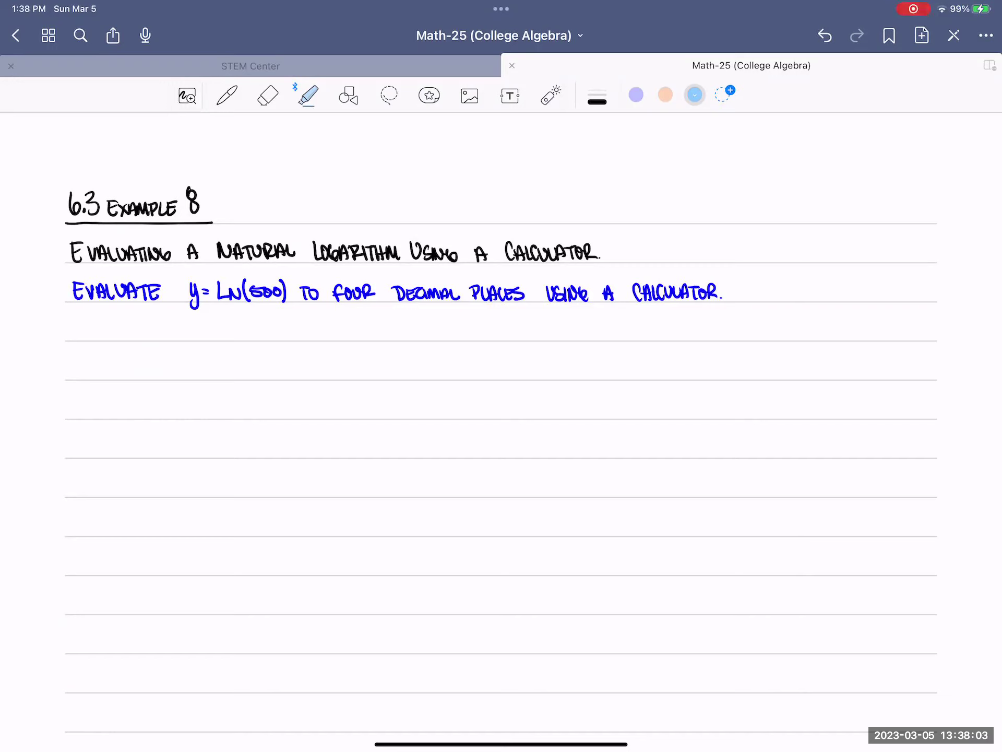
{"action": "left_click", "coordinate": [550, 94]}
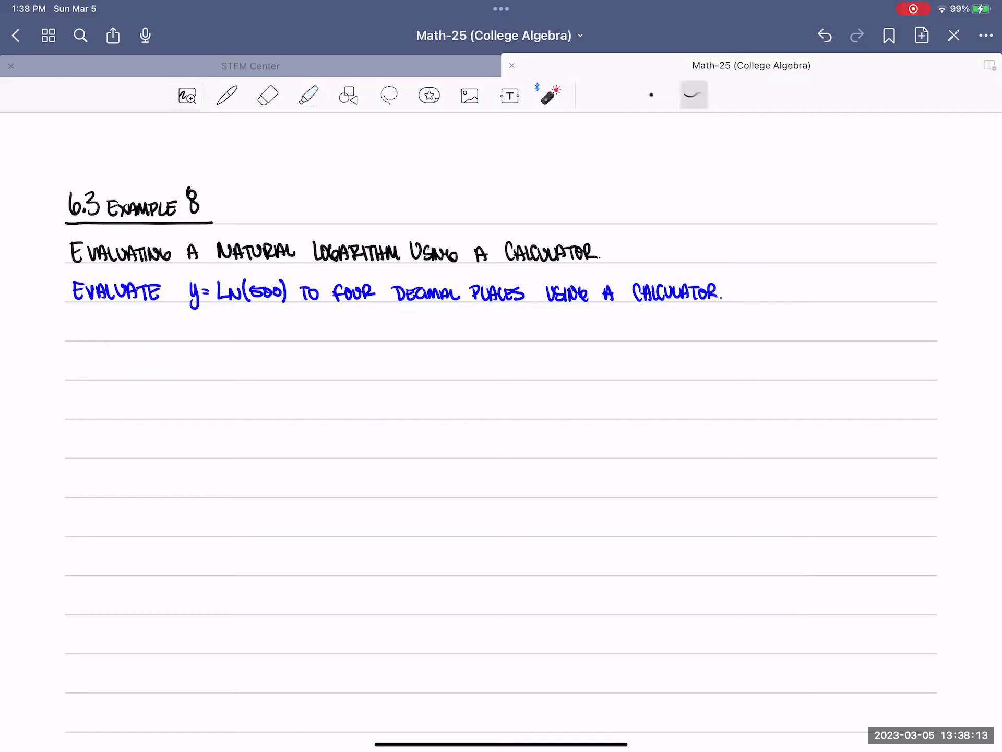
{"action": "mouse_move", "coordinate": [92, 423]}
{"action": "left_mouse_down"}
{"action": "mouse_move", "coordinate": [99, 470]}
{"action": "mouse_move", "coordinate": [125, 438]}
{"action": "mouse_move", "coordinate": [141, 485]}
{"action": "left_mouse_up"}
{"action": "mouse_move", "coordinate": [177, 420]}
{"action": "left_mouse_down"}
{"action": "mouse_move", "coordinate": [174, 462]}
{"action": "mouse_move", "coordinate": [210, 458]}
{"action": "left_mouse_up"}
{"action": "mouse_move", "coordinate": [208, 427]}
{"action": "left_mouse_down"}
{"action": "mouse_move", "coordinate": [185, 458]}
{"action": "mouse_move", "coordinate": [219, 462]}
{"action": "mouse_move", "coordinate": [162, 477]}
{"action": "mouse_move", "coordinate": [169, 464]}
{"action": "left_mouse_up"}
{"action": "mouse_move", "coordinate": [83, 420]}
{"action": "left_mouse_down"}
{"action": "mouse_move", "coordinate": [97, 455]}
{"action": "mouse_move", "coordinate": [120, 429]}
{"action": "mouse_move", "coordinate": [121, 469]}
{"action": "left_mouse_up"}
{"action": "left_click_drag", "start_coordinate": [146, 431], "coordinate": [147, 469]}
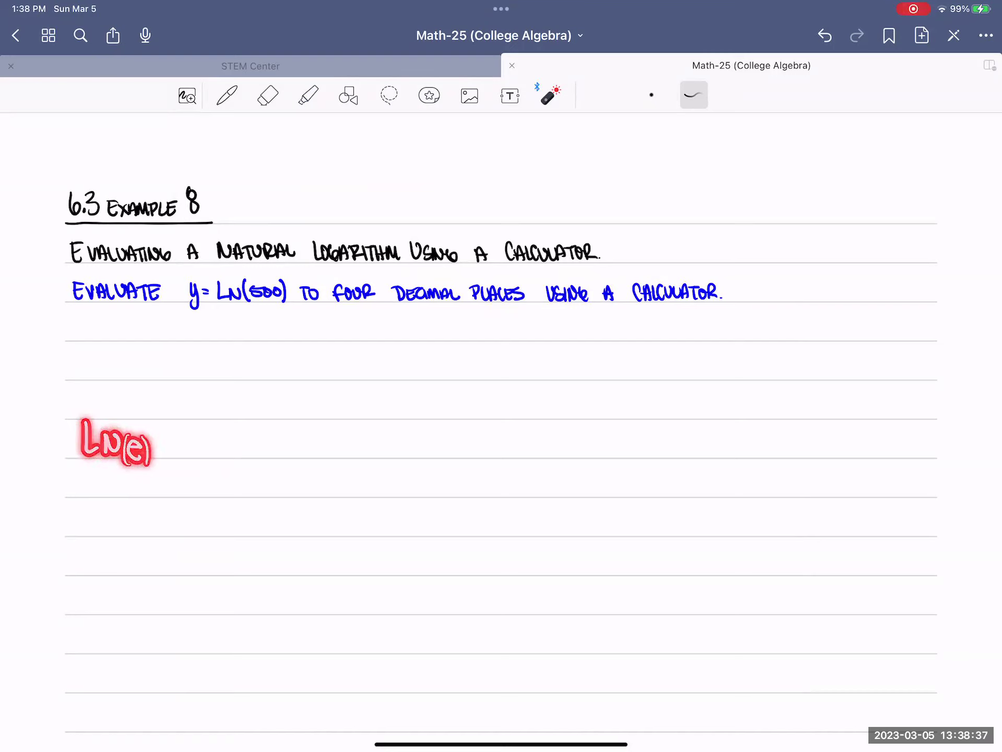
{"action": "left_click_drag", "start_coordinate": [111, 418], "coordinate": [149, 480]}
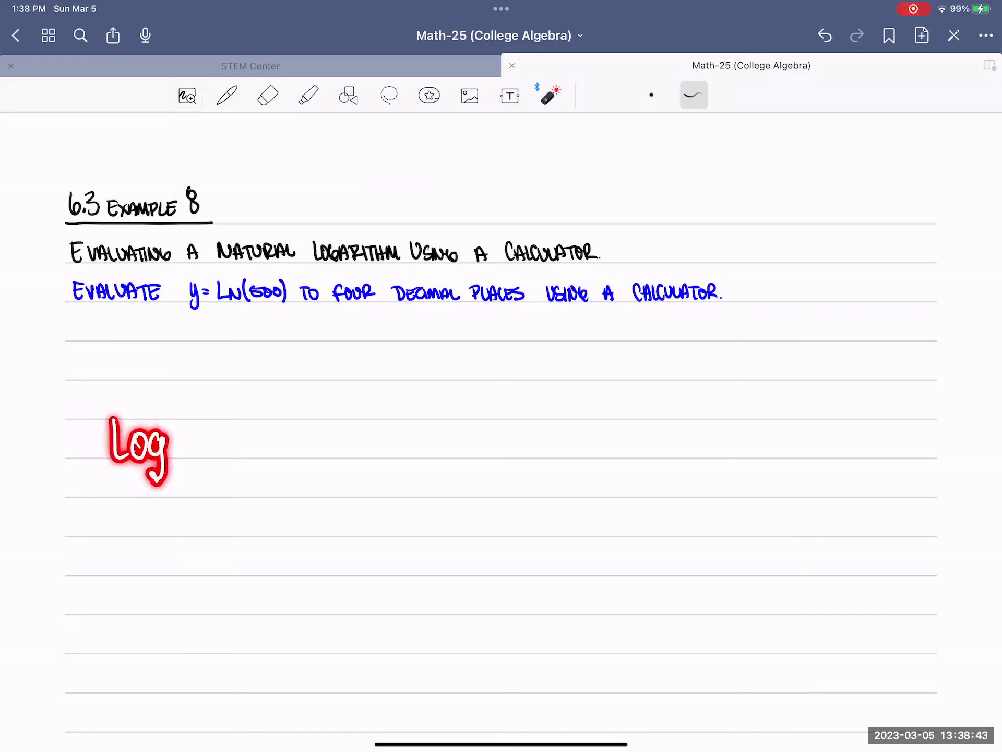
{"action": "left_click", "coordinate": [174, 452]}
{"action": "left_click_drag", "start_coordinate": [174, 452], "coordinate": [175, 467]}
{"action": "left_click_drag", "start_coordinate": [185, 450], "coordinate": [240, 457]}
{"action": "mouse_move", "coordinate": [239, 427]}
{"action": "left_mouse_down"}
{"action": "mouse_move", "coordinate": [219, 458]}
{"action": "mouse_move", "coordinate": [253, 456]}
{"action": "left_mouse_up"}
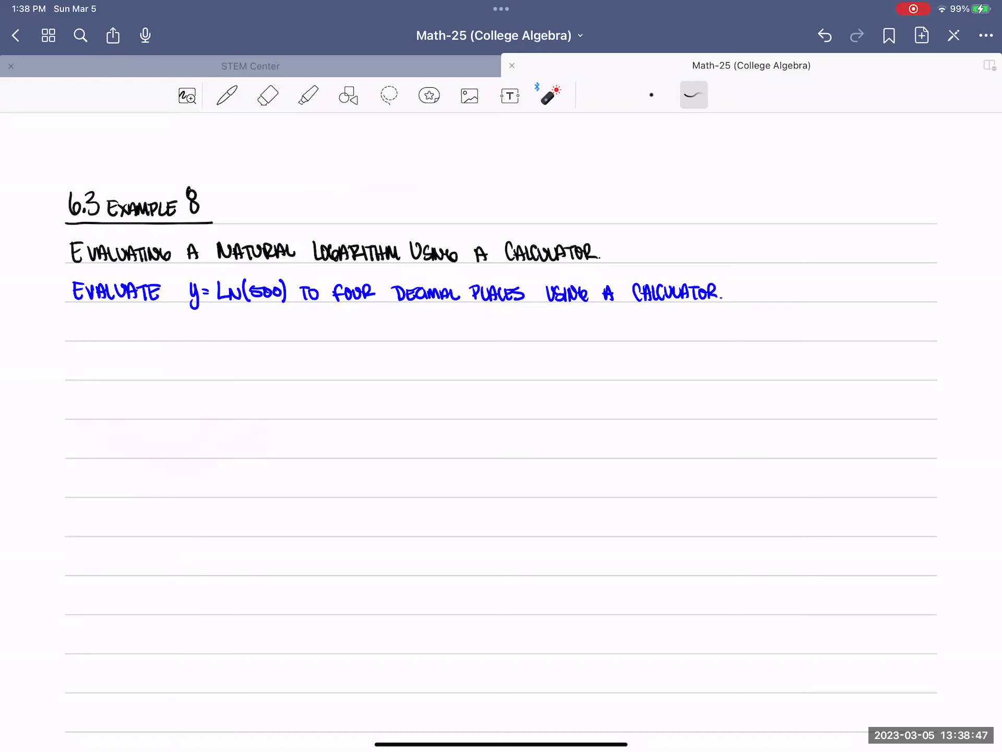
{"action": "mouse_move", "coordinate": [113, 537]}
{"action": "left_mouse_down"}
{"action": "mouse_move", "coordinate": [112, 580]}
{"action": "mouse_move", "coordinate": [150, 579]}
{"action": "mouse_move", "coordinate": [169, 554]}
{"action": "mouse_move", "coordinate": [193, 582]}
{"action": "left_mouse_up"}
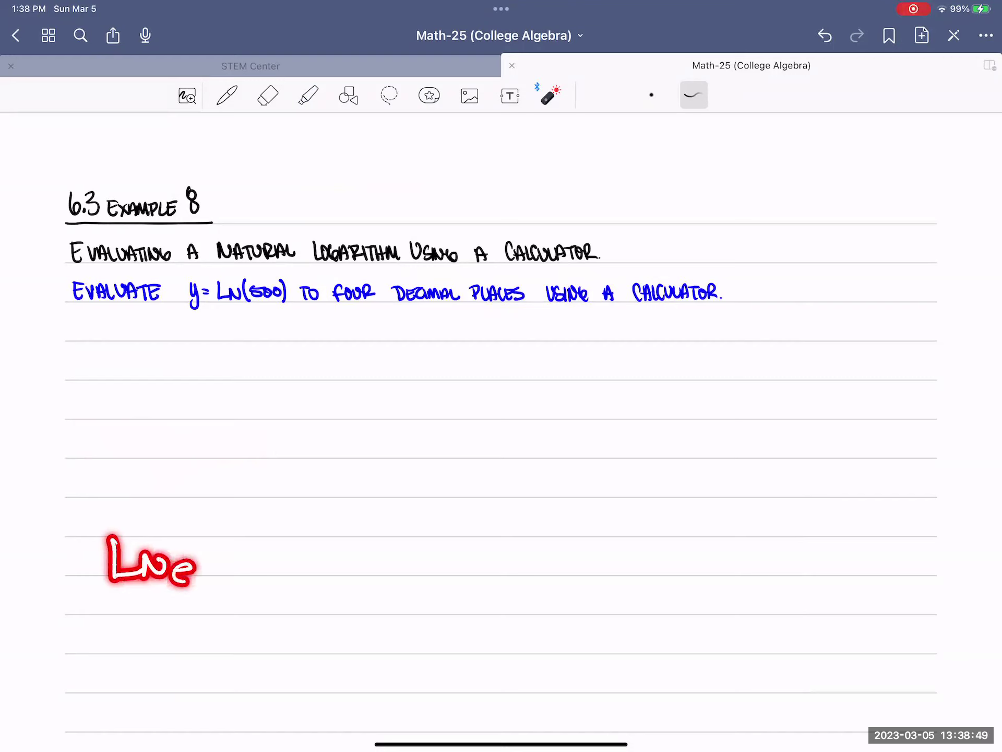
{"action": "mouse_move", "coordinate": [207, 537]}
{"action": "left_mouse_down"}
{"action": "mouse_move", "coordinate": [200, 579]}
{"action": "mouse_move", "coordinate": [241, 570]}
{"action": "left_mouse_up"}
{"action": "mouse_move", "coordinate": [236, 540]}
{"action": "left_mouse_down"}
{"action": "mouse_move", "coordinate": [220, 576]}
{"action": "mouse_move", "coordinate": [253, 581]}
{"action": "left_mouse_up"}
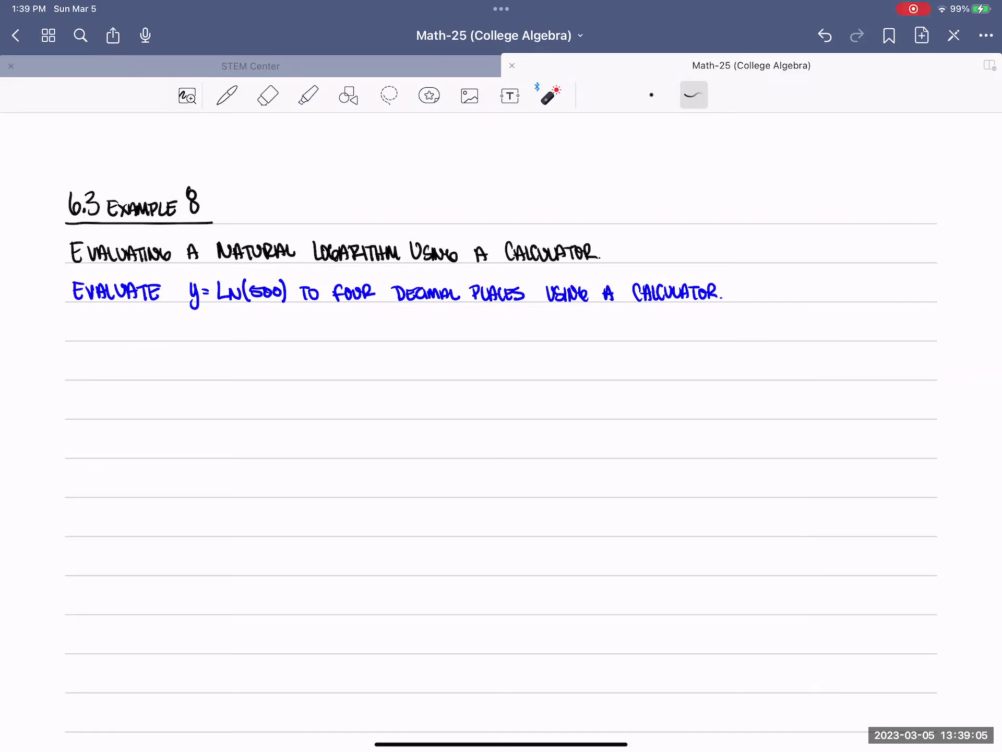
{"action": "scroll", "coordinate": [126, 310], "scroll_direction": "up", "scroll_amount": 5}
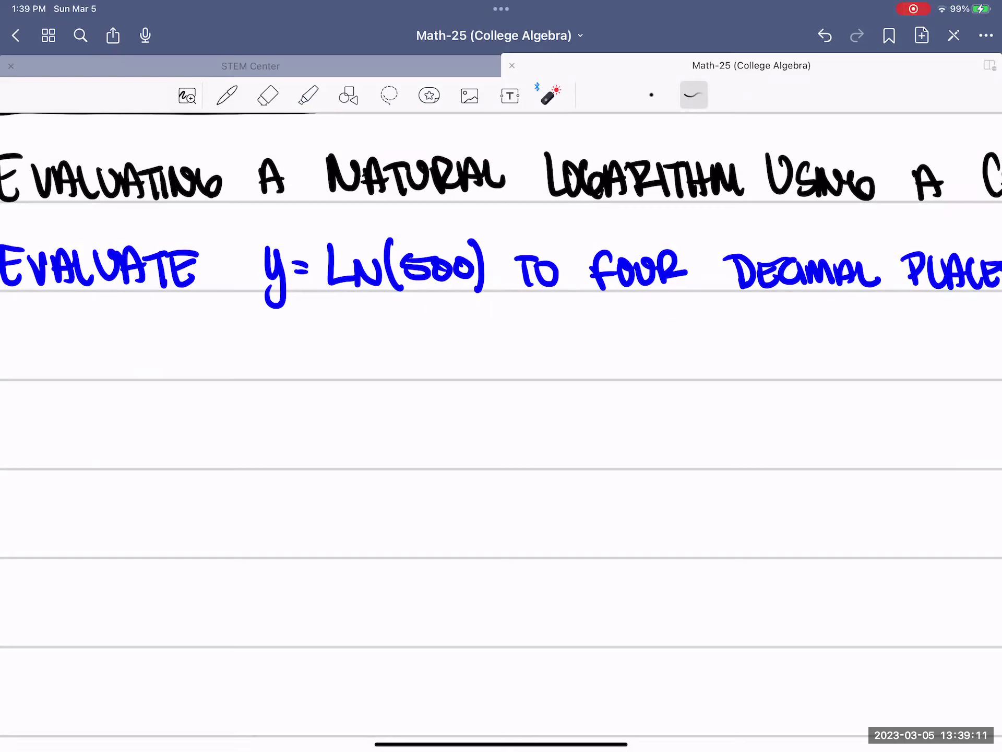
{"action": "left_click_drag", "start_coordinate": [376, 289], "coordinate": [396, 298]}
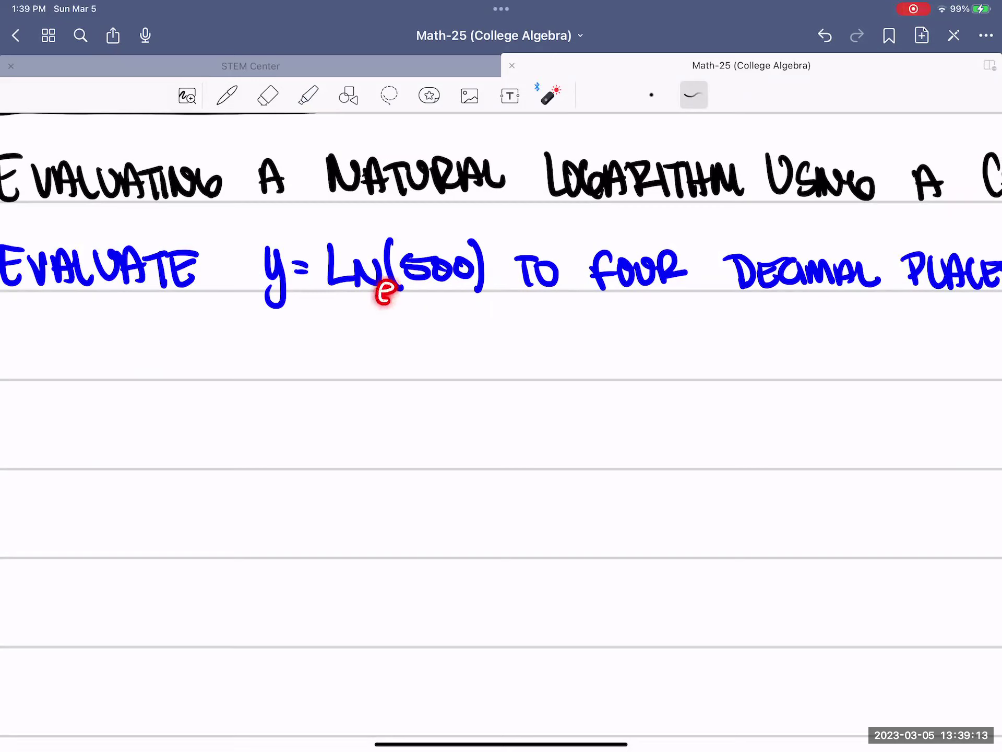
{"action": "left_click_drag", "start_coordinate": [283, 365], "coordinate": [317, 381]}
{"action": "mouse_move", "coordinate": [310, 307]}
{"action": "left_mouse_down"}
{"action": "mouse_move", "coordinate": [315, 346]}
{"action": "mouse_move", "coordinate": [365, 337]}
{"action": "mouse_move", "coordinate": [367, 352]}
{"action": "left_mouse_up"}
{"action": "left_click_drag", "start_coordinate": [423, 323], "coordinate": [400, 362]}
{"action": "left_click_drag", "start_coordinate": [454, 321], "coordinate": [485, 323]}
{"action": "mouse_move", "coordinate": [292, 282]}
{"action": "left_mouse_down"}
{"action": "mouse_move", "coordinate": [291, 376]}
{"action": "mouse_move", "coordinate": [365, 354]}
{"action": "left_mouse_up"}
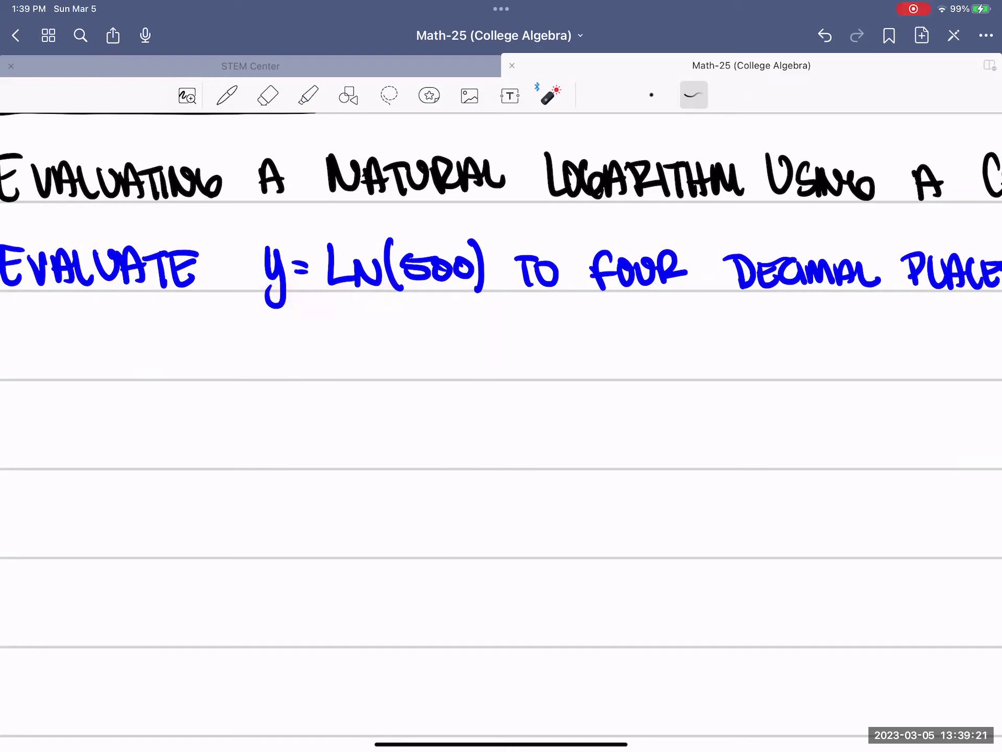
{"action": "scroll", "coordinate": [501, 376], "scroll_direction": "down", "scroll_amount": 5}
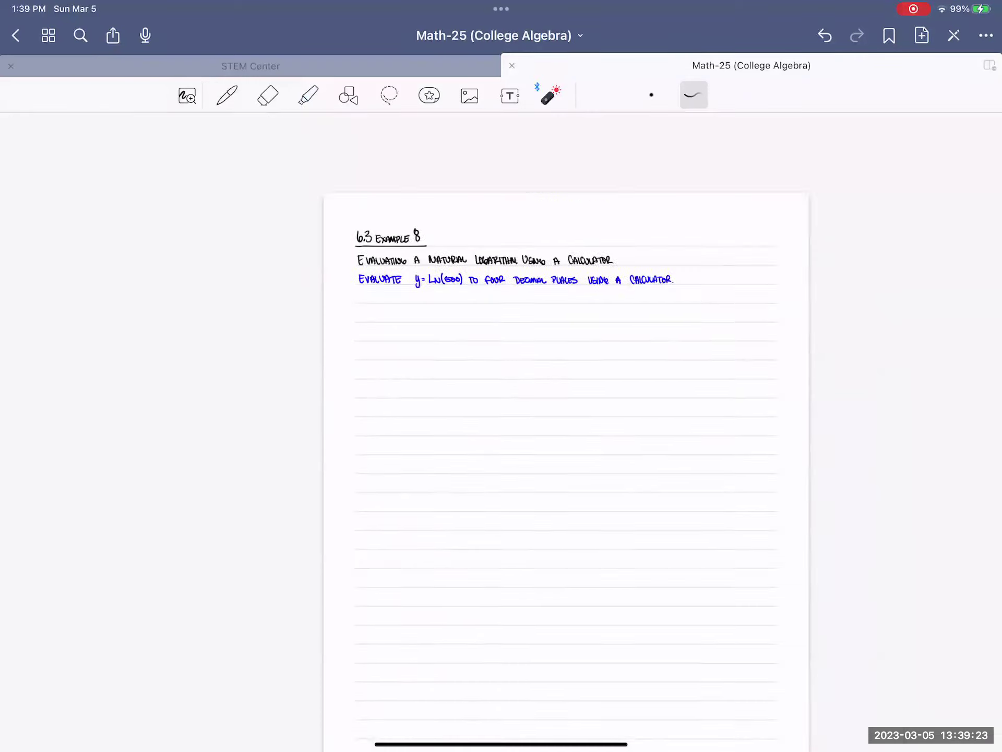
Drag Calculate84 from the Dock into Split View beside the example 8 notebook page
{"action": "left_click_drag", "start_coordinate": [501, 745], "coordinate": [501, 470]}
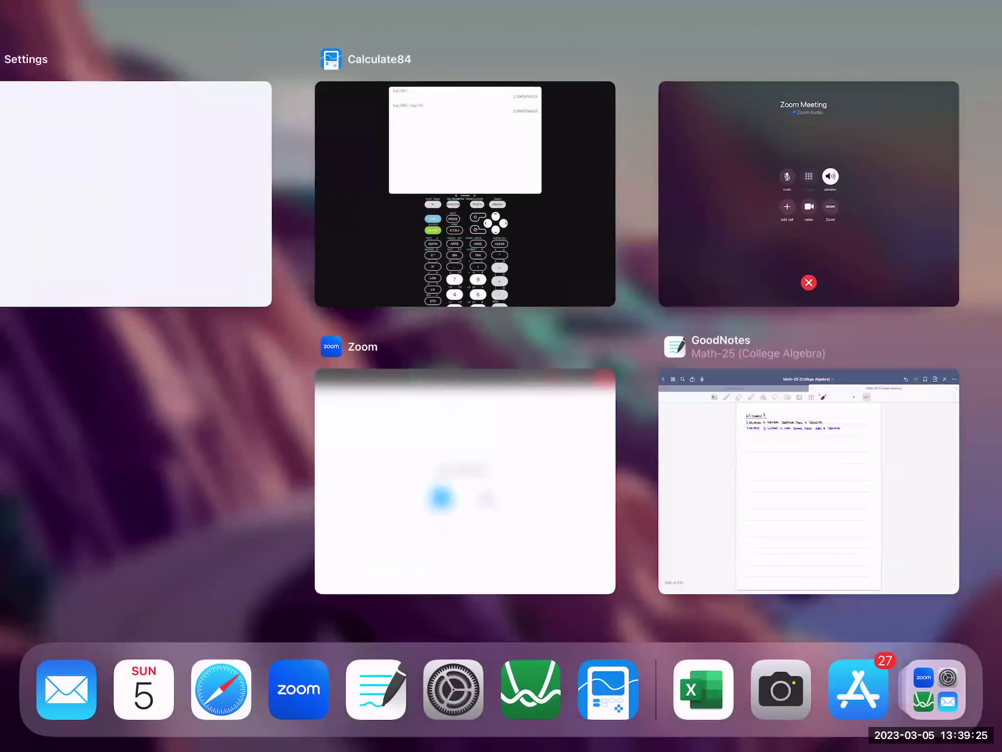
{"action": "left_click", "coordinate": [810, 459]}
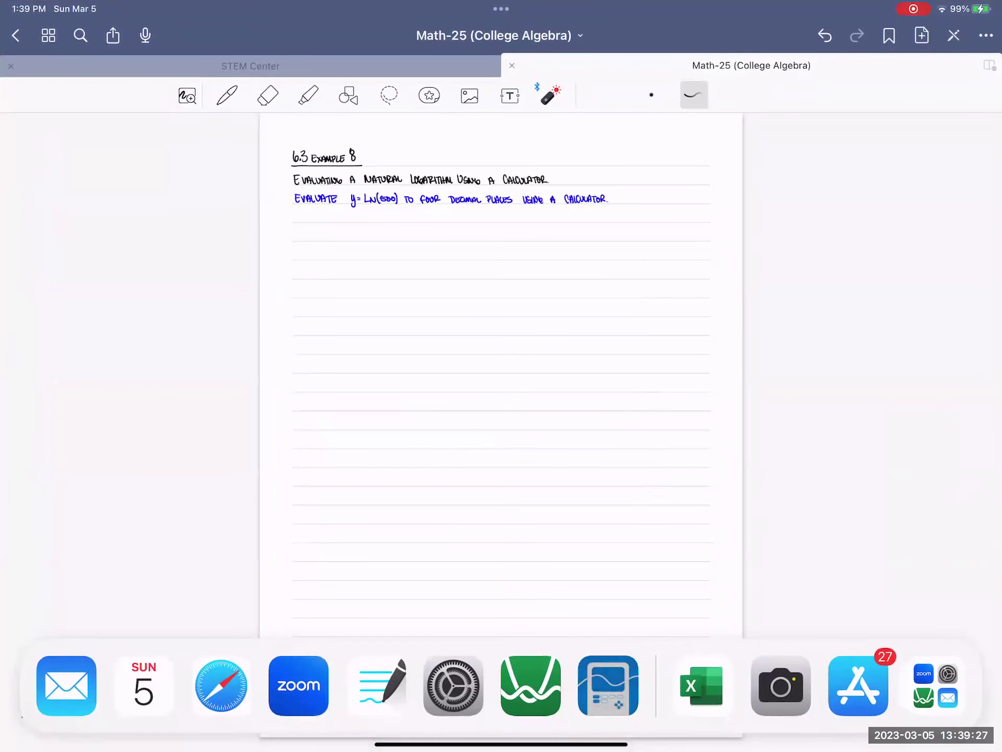
{"action": "scroll", "coordinate": [501, 392], "scroll_direction": "down", "scroll_amount": 1}
{"action": "left_click_drag", "start_coordinate": [501, 744], "coordinate": [502, 666]}
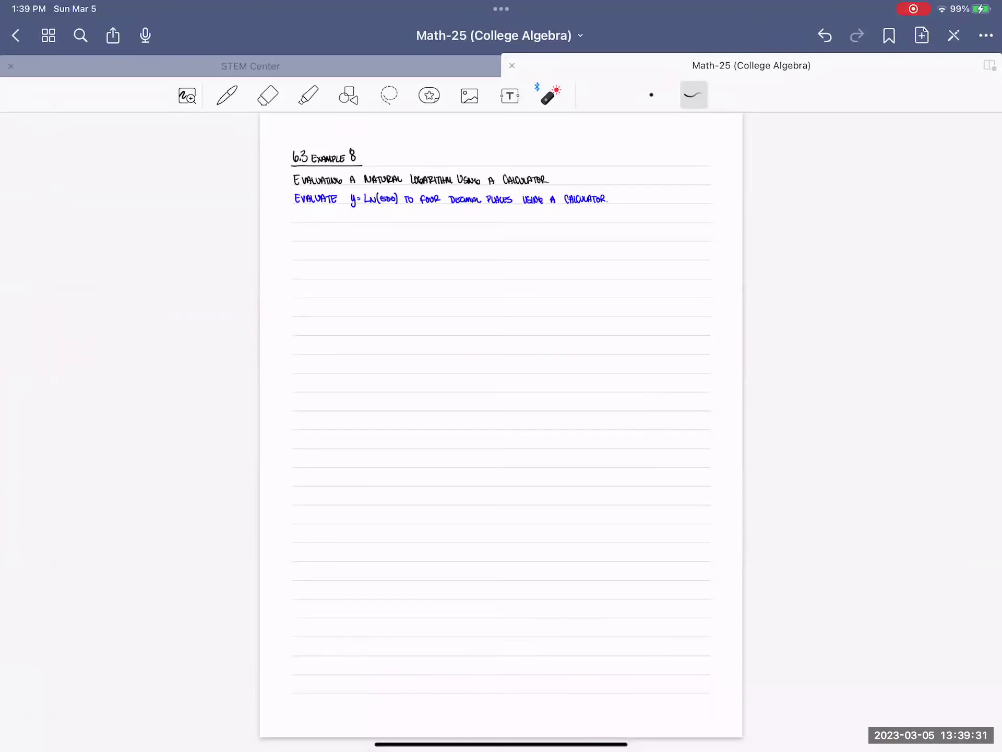
{"action": "left_click_drag", "start_coordinate": [501, 744], "coordinate": [502, 666]}
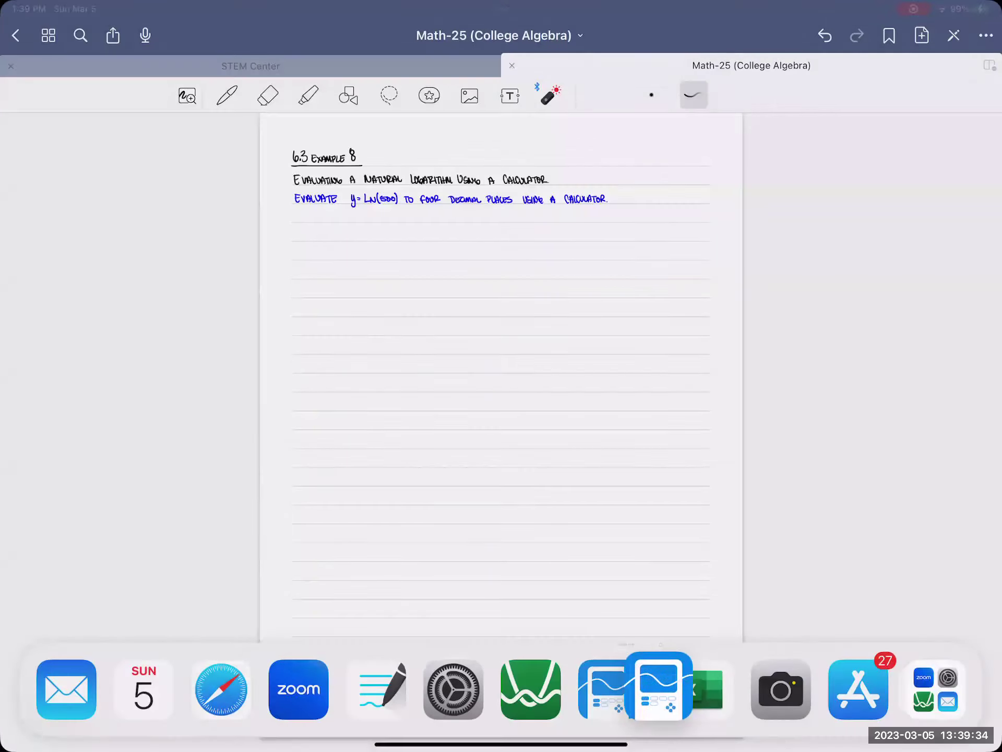
{"action": "left_click_drag", "start_coordinate": [608, 689], "coordinate": [23, 509]}
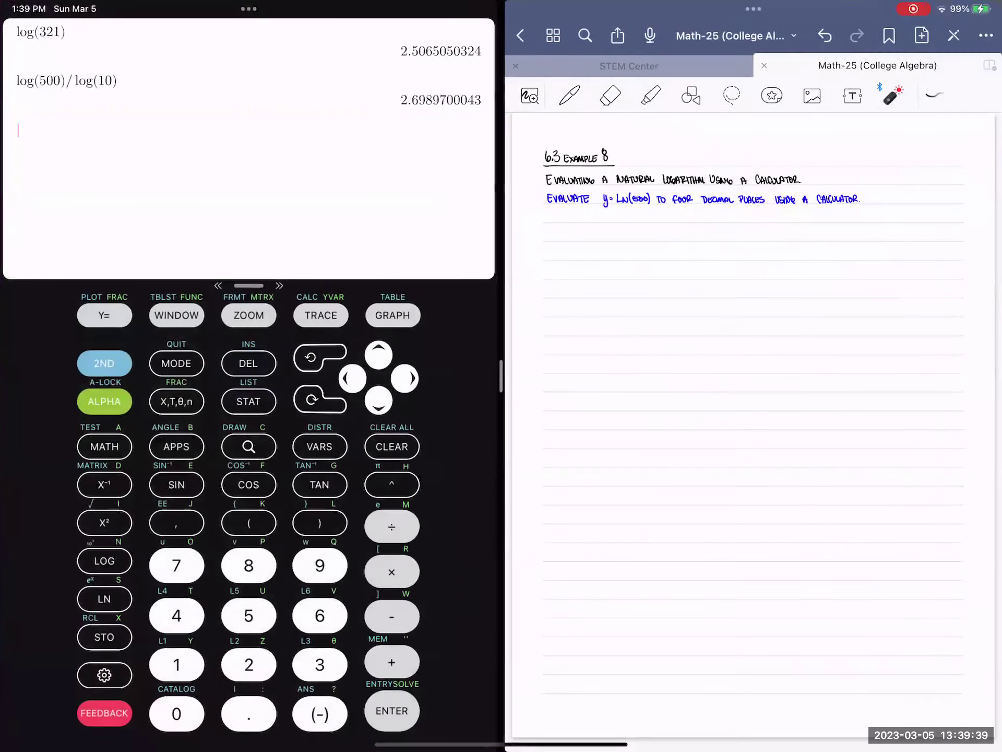
Narrow the calculator pane and compute ln(500), giving 6.2146080984
{"action": "left_click_drag", "start_coordinate": [479, 377], "coordinate": [214, 376]}
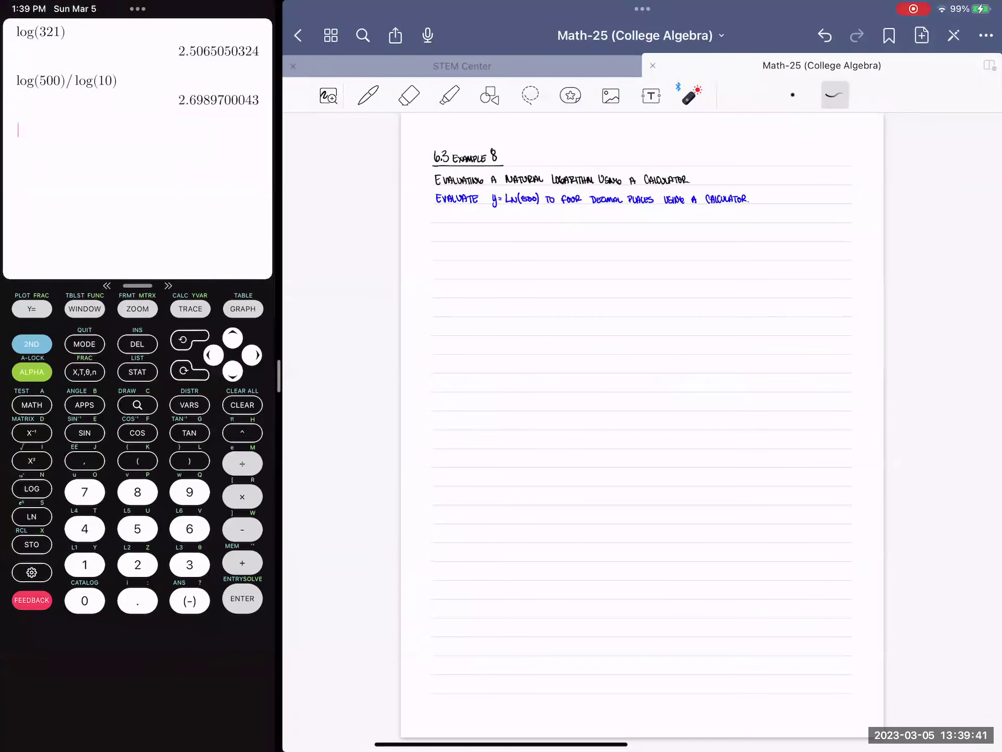
{"action": "left_click", "coordinate": [32, 516]}
{"action": "left_click", "coordinate": [137, 529]}
{"action": "left_click", "coordinate": [85, 601]}
{"action": "left_click", "coordinate": [85, 600]}
{"action": "left_click", "coordinate": [243, 599]}
{"action": "scroll", "coordinate": [530, 182], "scroll_direction": "up", "scroll_amount": 5}
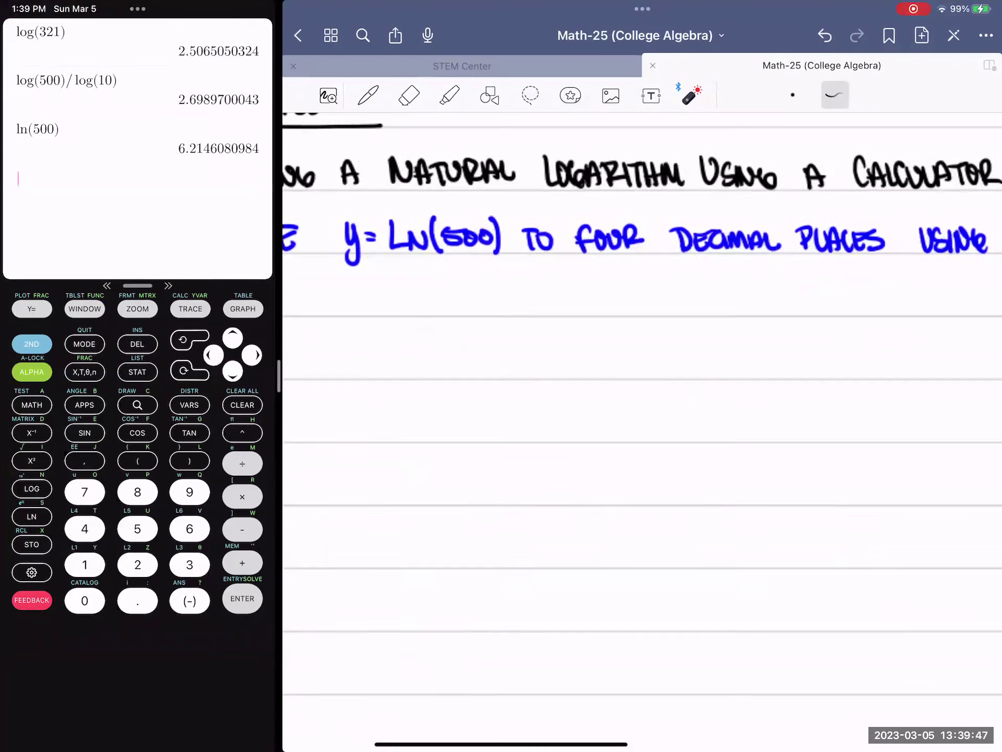
Pen-write y ≈ 6.2146 under Example 8's problem, then mark it with the blue highlighter
{"action": "left_click", "coordinate": [368, 95]}
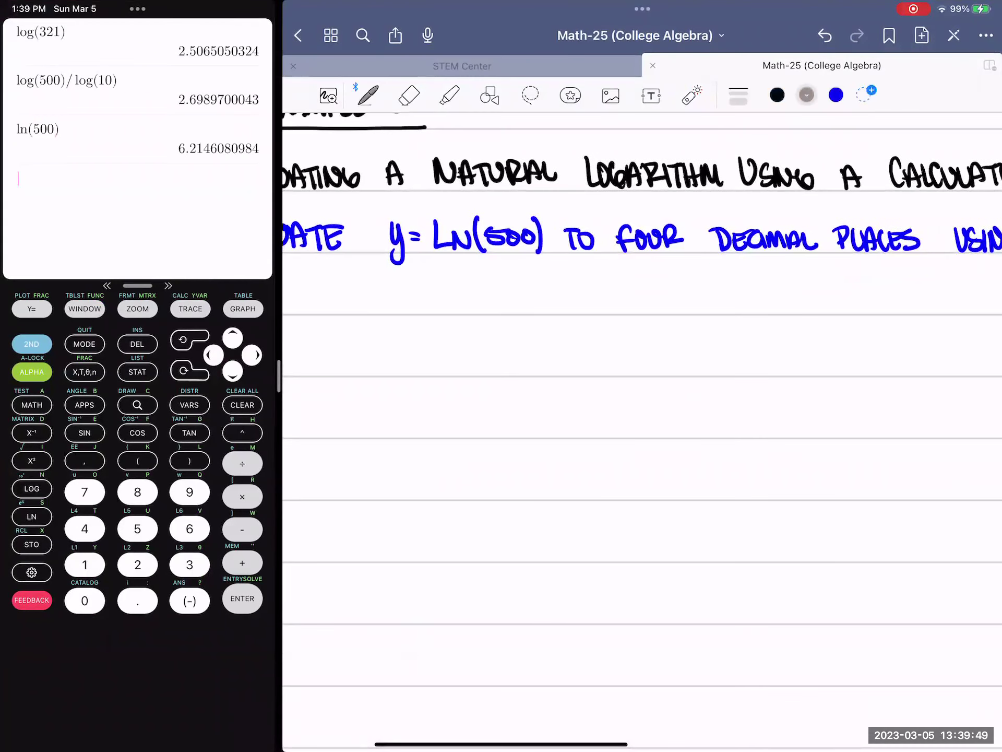
{"action": "left_click_drag", "start_coordinate": [395, 333], "coordinate": [401, 396]}
{"action": "mouse_move", "coordinate": [427, 342]}
{"action": "left_mouse_down"}
{"action": "mouse_move", "coordinate": [443, 350]}
{"action": "mouse_move", "coordinate": [452, 336]}
{"action": "mouse_move", "coordinate": [458, 357]}
{"action": "mouse_move", "coordinate": [532, 356]}
{"action": "left_mouse_up"}
{"action": "key", "text": "ctrl+z"}
{"action": "mouse_move", "coordinate": [538, 322]}
{"action": "left_mouse_down"}
{"action": "mouse_move", "coordinate": [536, 354]}
{"action": "mouse_move", "coordinate": [566, 342]}
{"action": "mouse_move", "coordinate": [561, 357]}
{"action": "mouse_move", "coordinate": [578, 350]}
{"action": "left_mouse_up"}
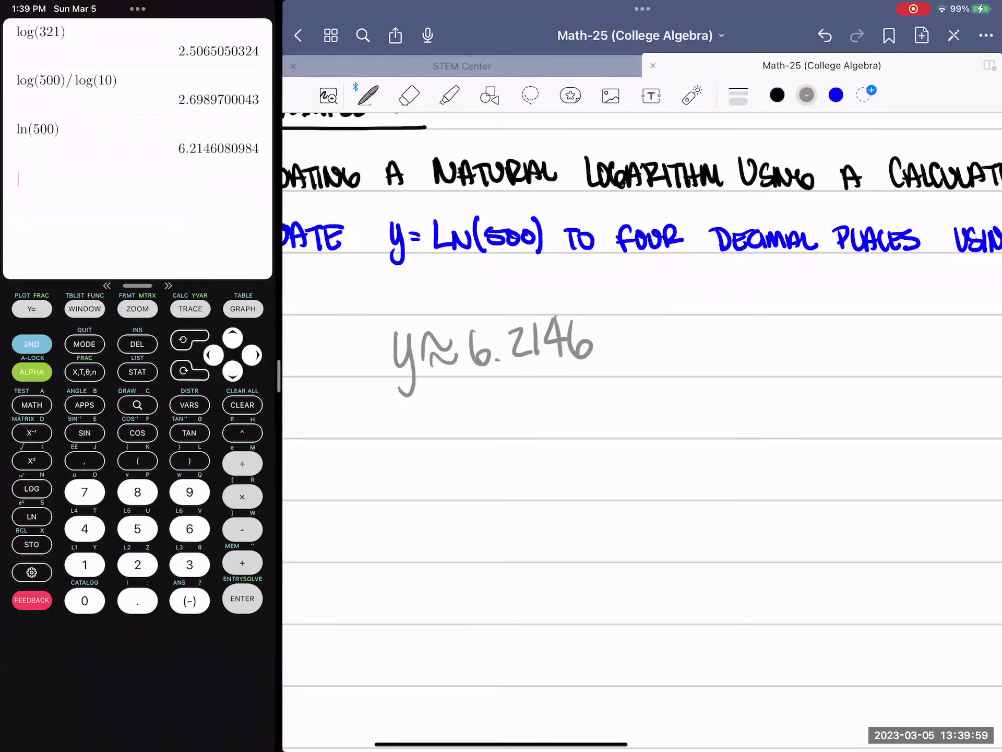
{"action": "left_click", "coordinate": [450, 95]}
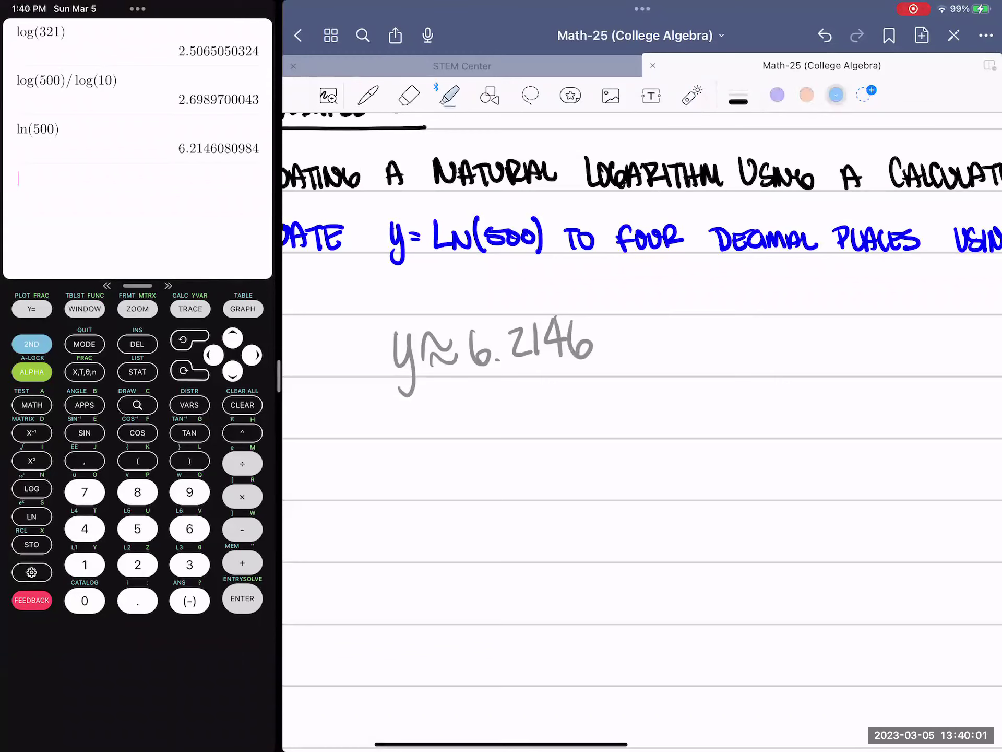
{"action": "left_click_drag", "start_coordinate": [379, 345], "coordinate": [611, 339]}
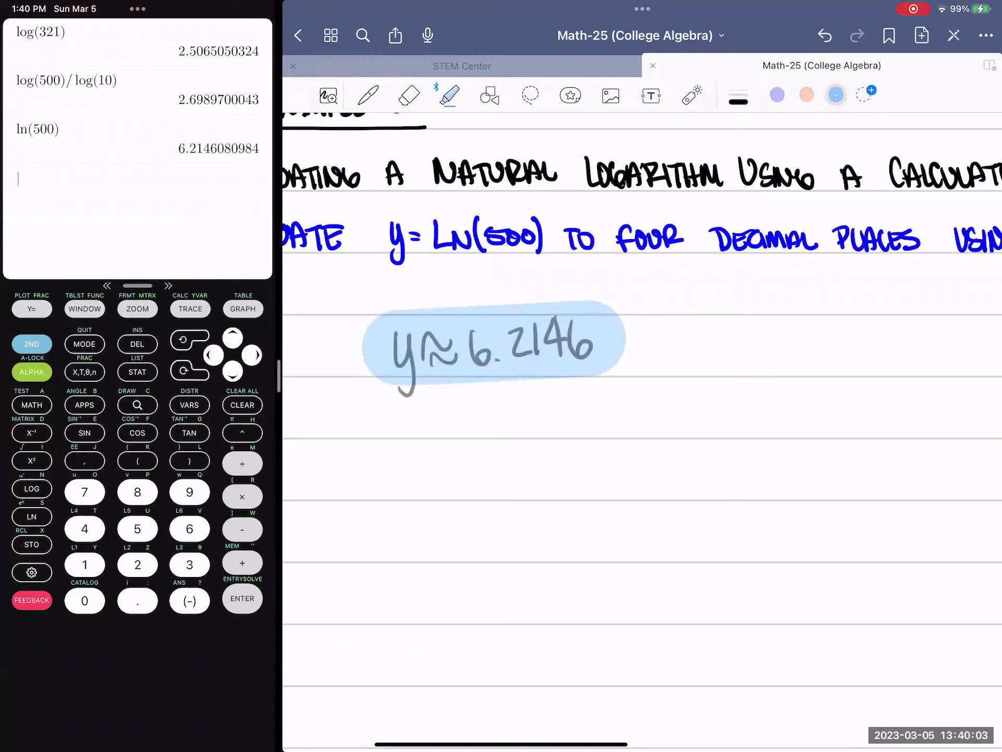